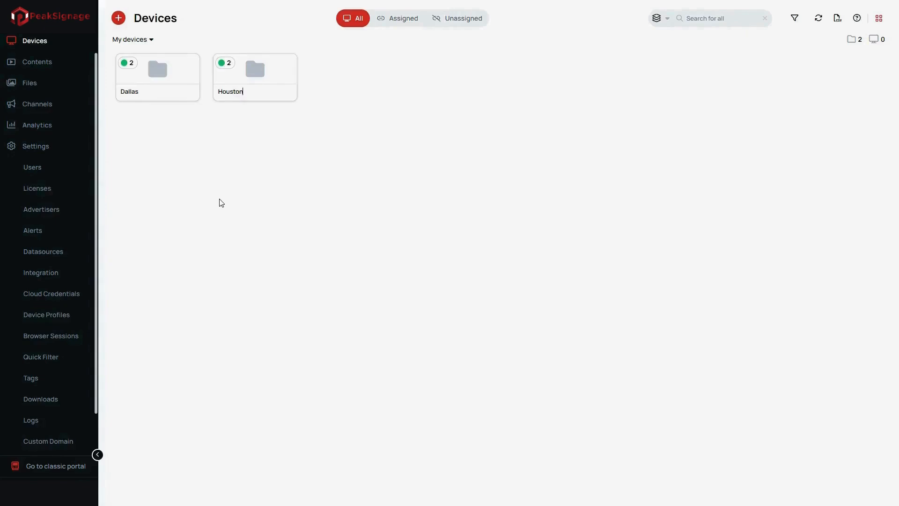
Examine which devices the Dallas and Houston device folders contain, then return to the device folder overview.
click(48, 42)
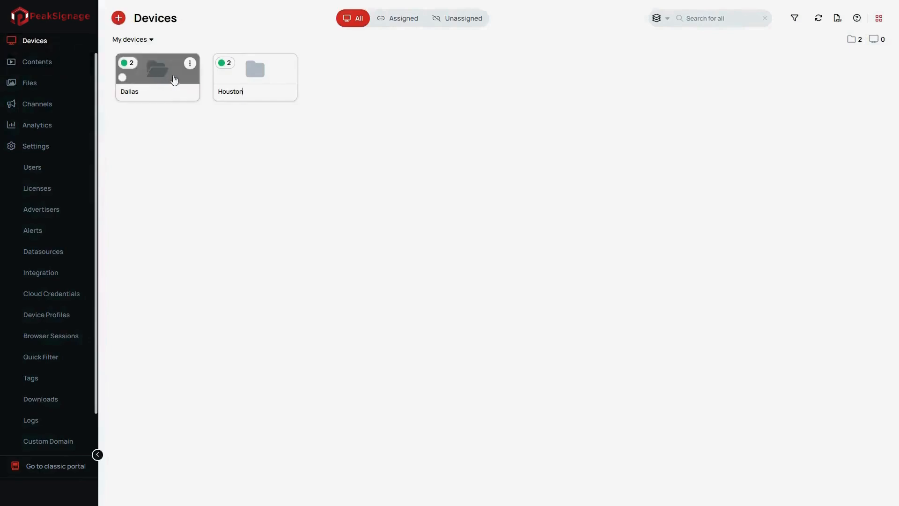
click(174, 79)
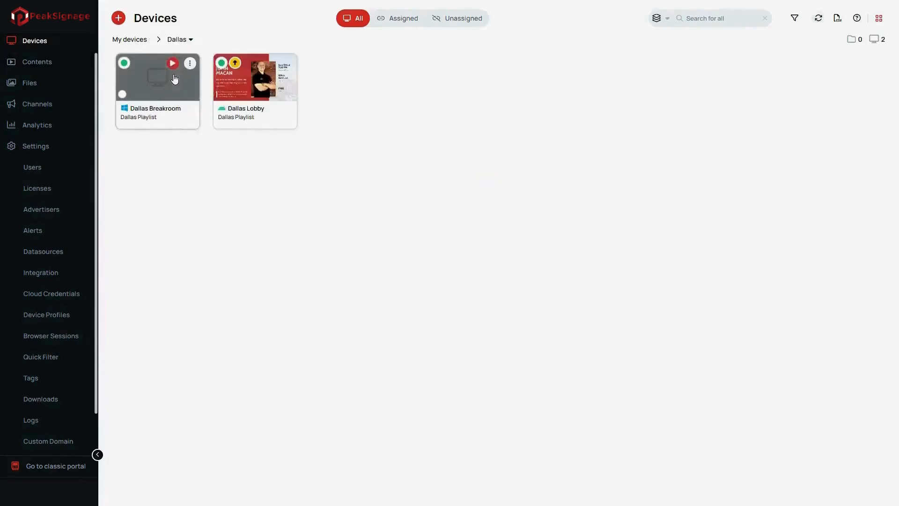
click(130, 40)
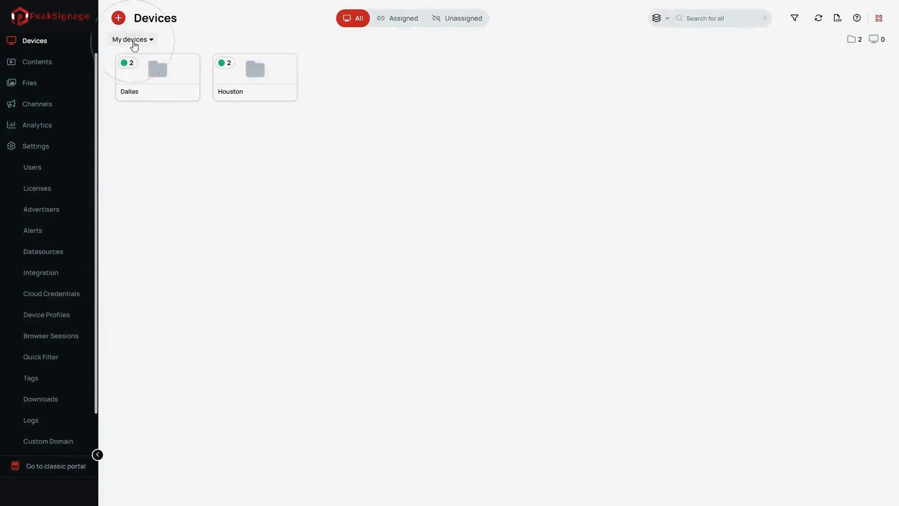
click(242, 80)
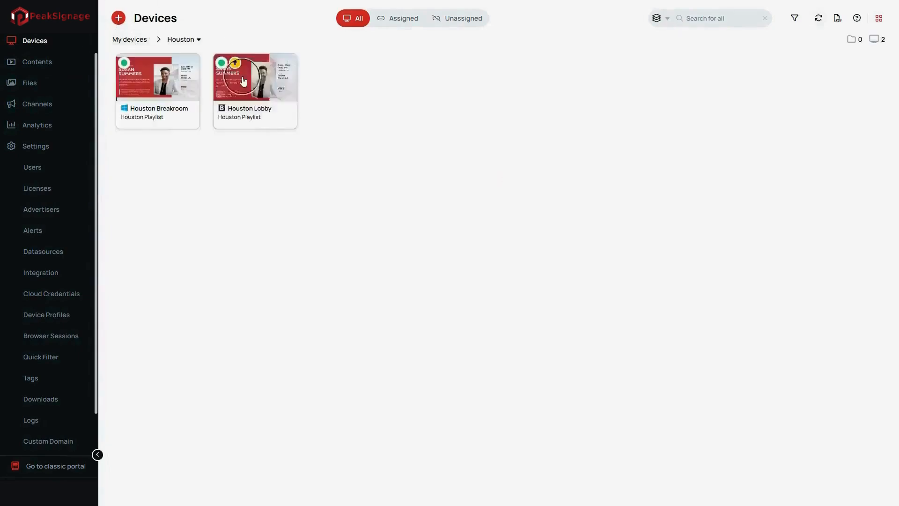
click(139, 40)
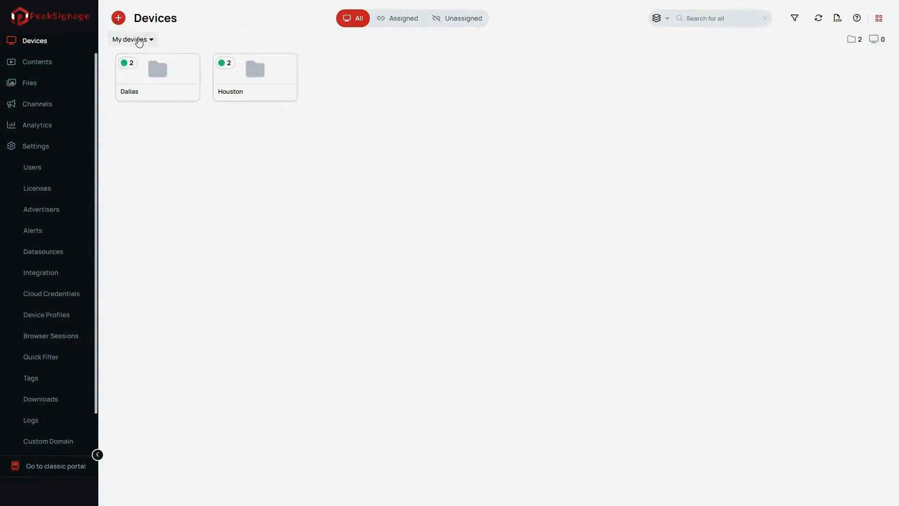
Examine the images stored in the Dallas and Houston file folders and return to the file overview.
click(58, 86)
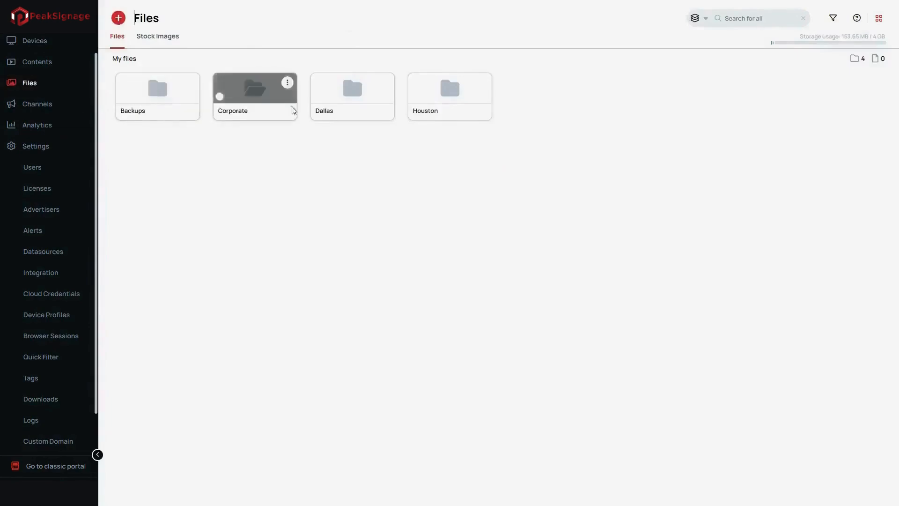
click(355, 97)
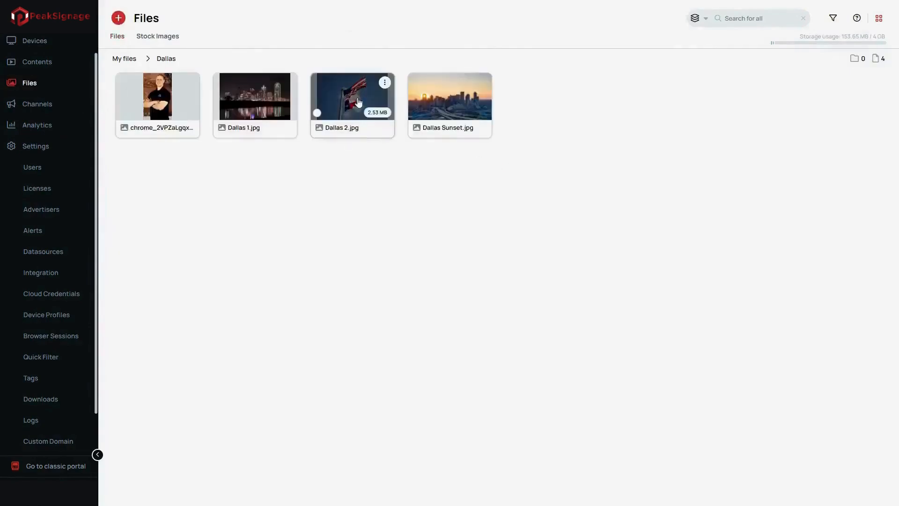
click(125, 59)
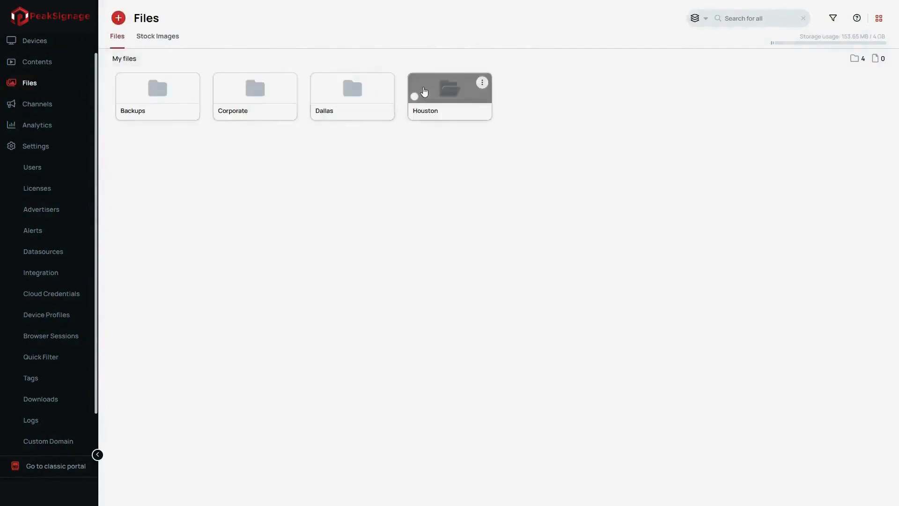
click(425, 91)
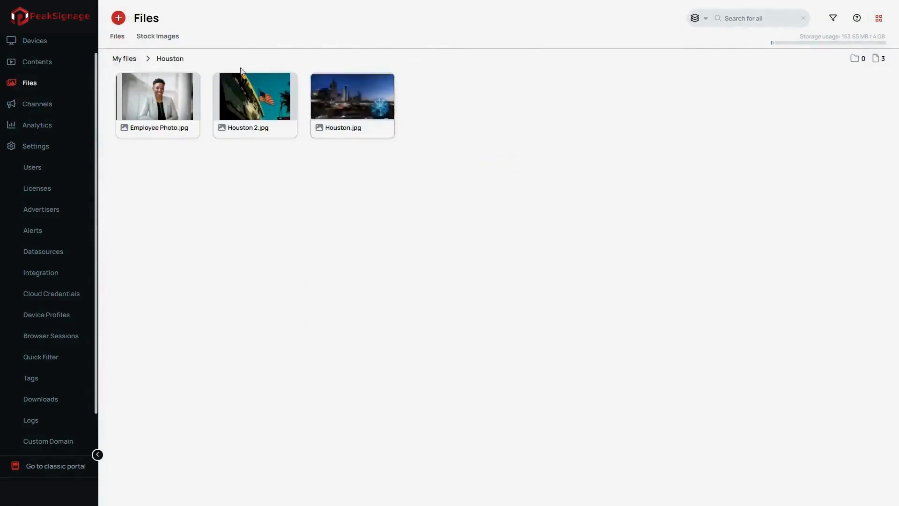
click(125, 59)
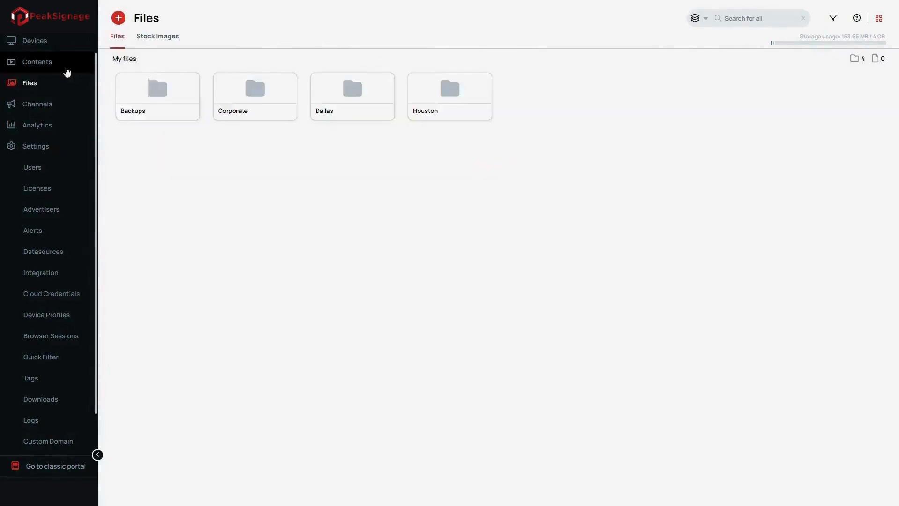
Examine the slides and playlists in the Dallas and Houston content folders and return to the content overview.
click(35, 63)
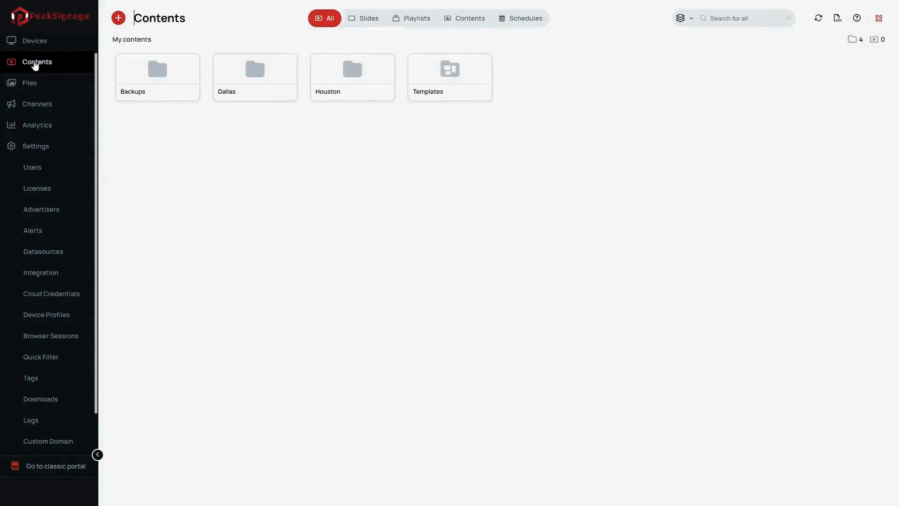
click(254, 80)
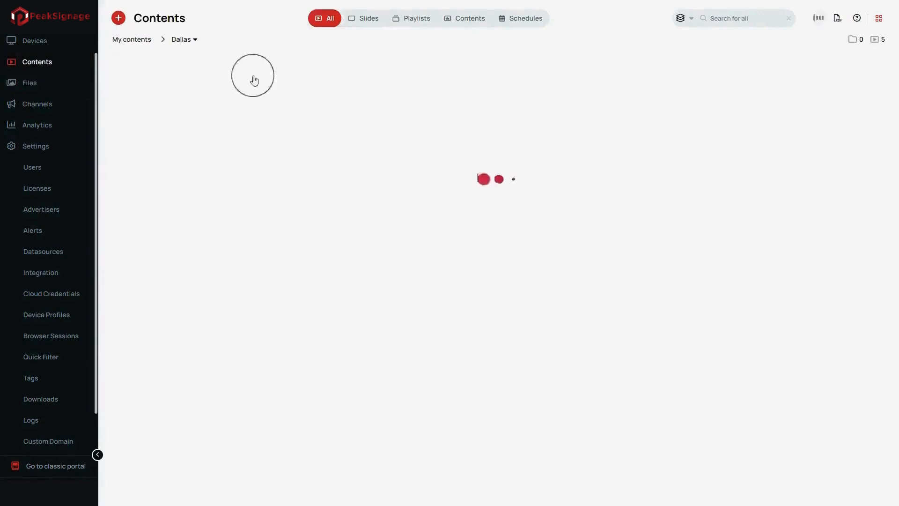
click(133, 42)
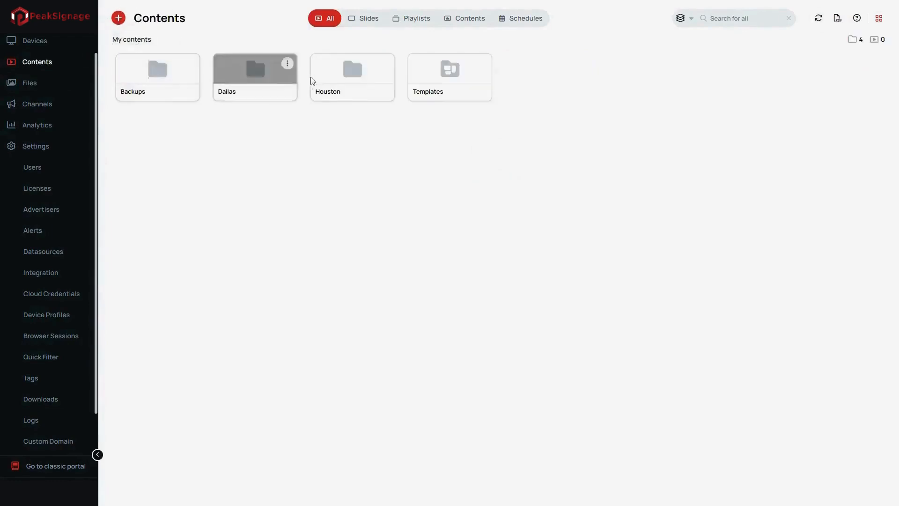
click(333, 78)
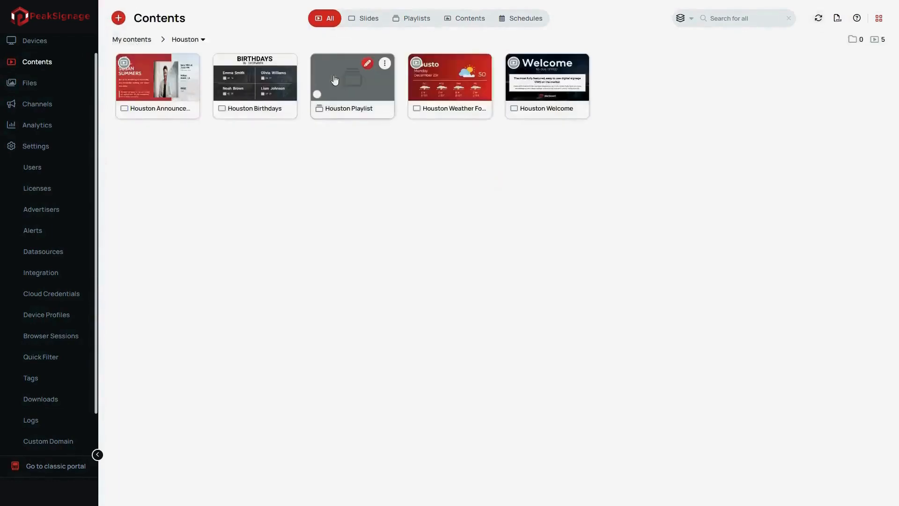
click(140, 40)
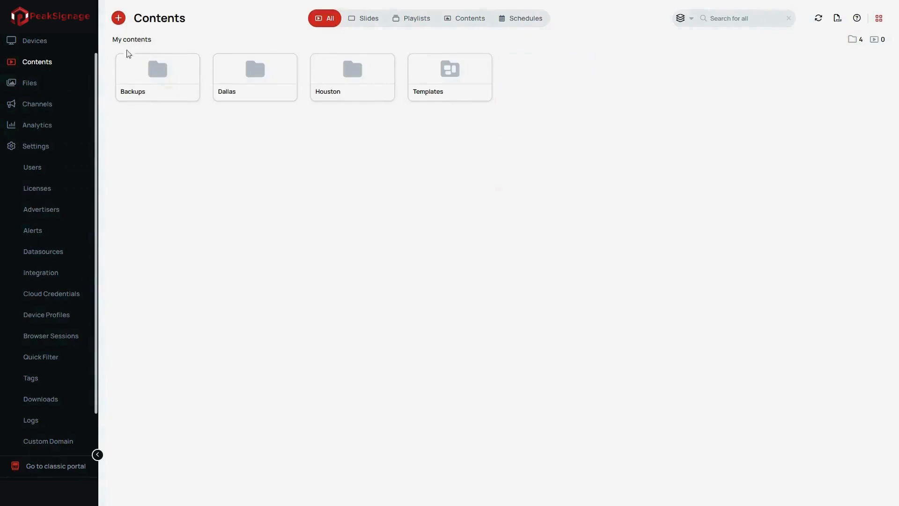
Review the available roles in the Dallas User account's settings and leave them without saving.
click(33, 168)
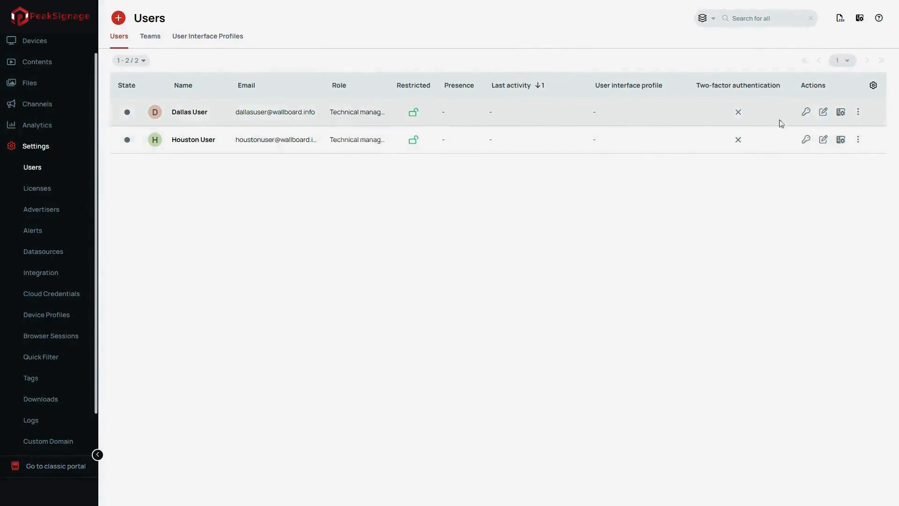
click(823, 113)
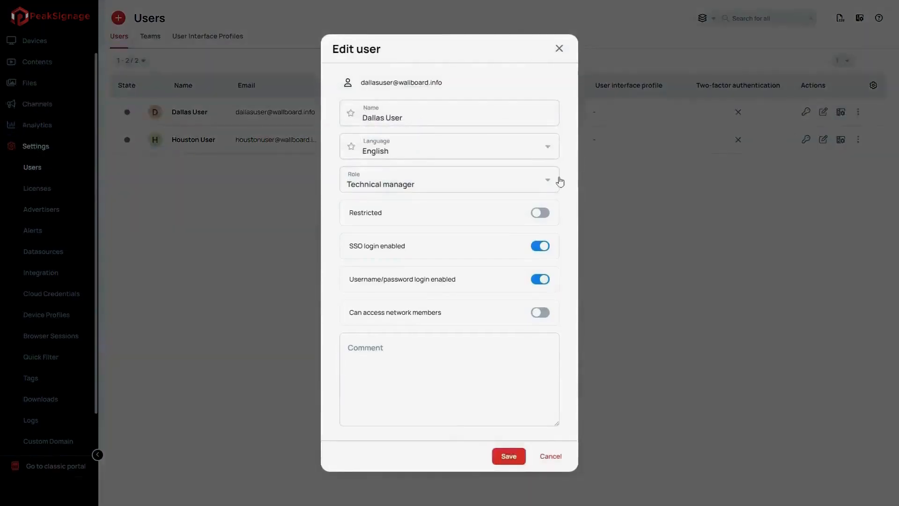
click(543, 183)
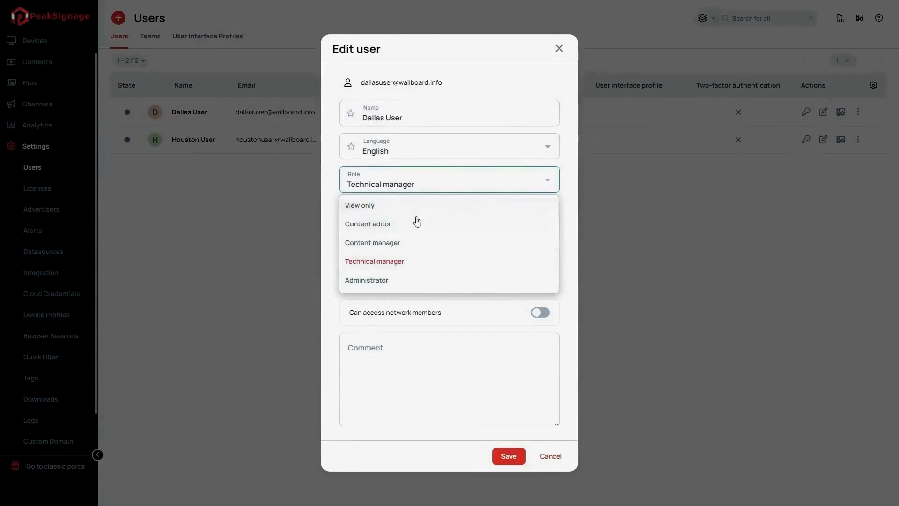
click(402, 261)
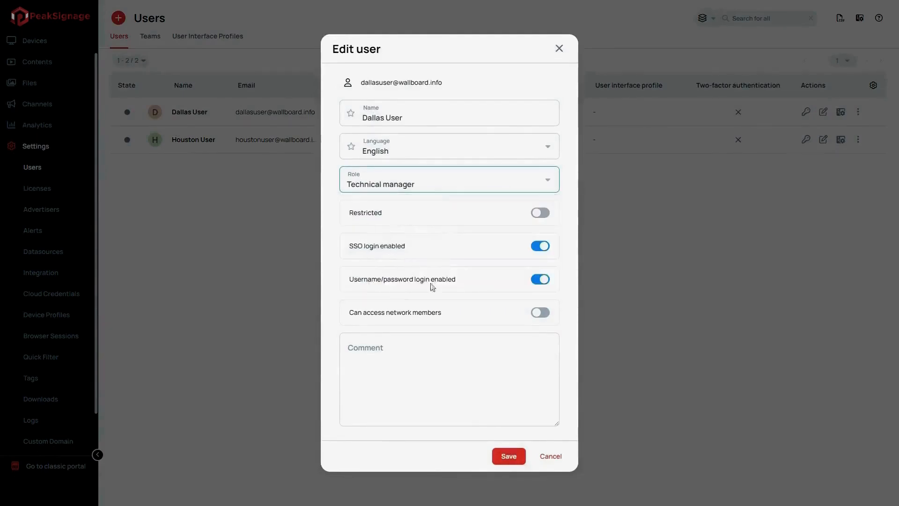
click(549, 455)
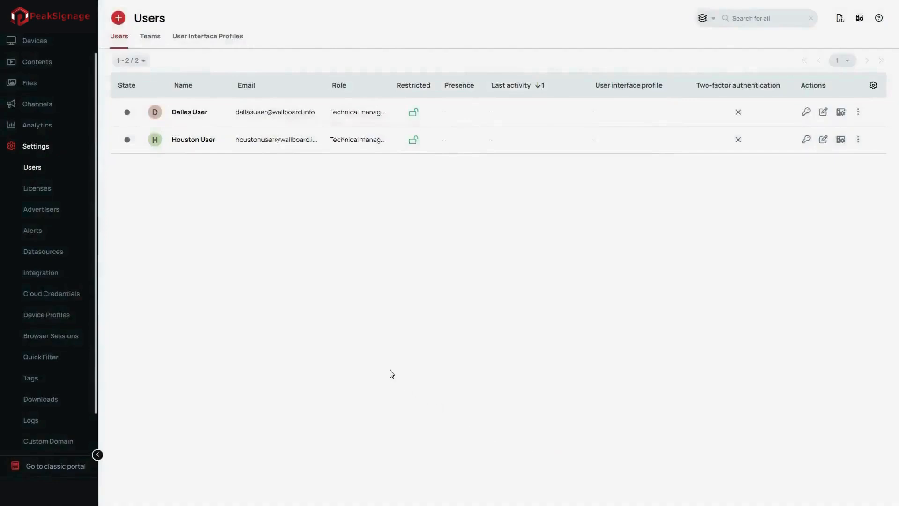
Add a new team named Dallas and save it.
click(157, 36)
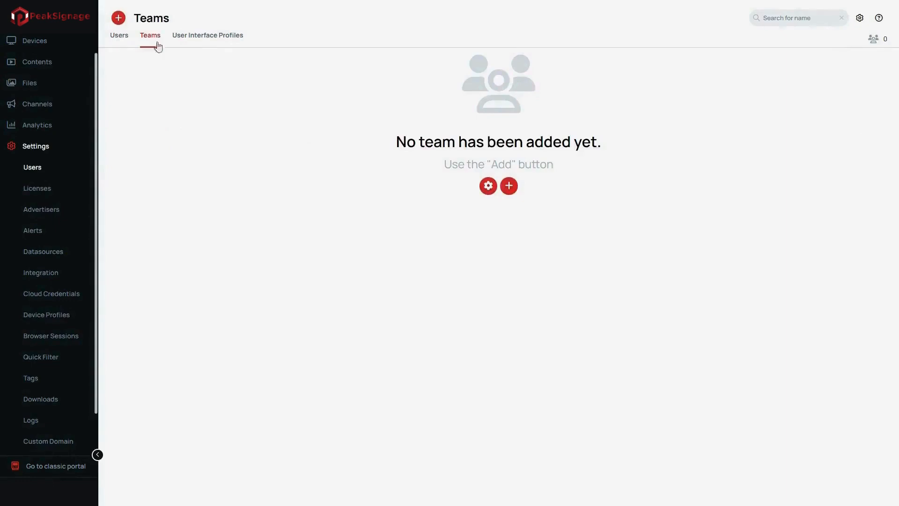
click(510, 193)
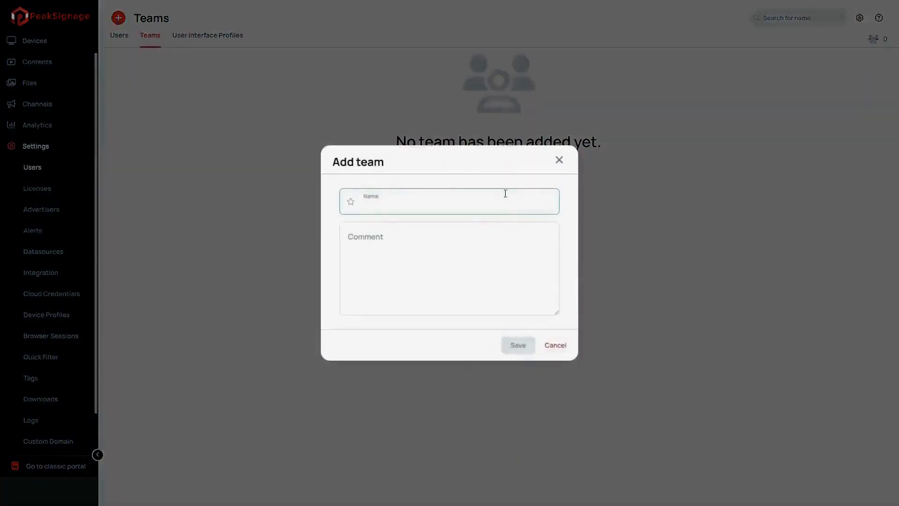
click(370, 204)
text(Dallas)
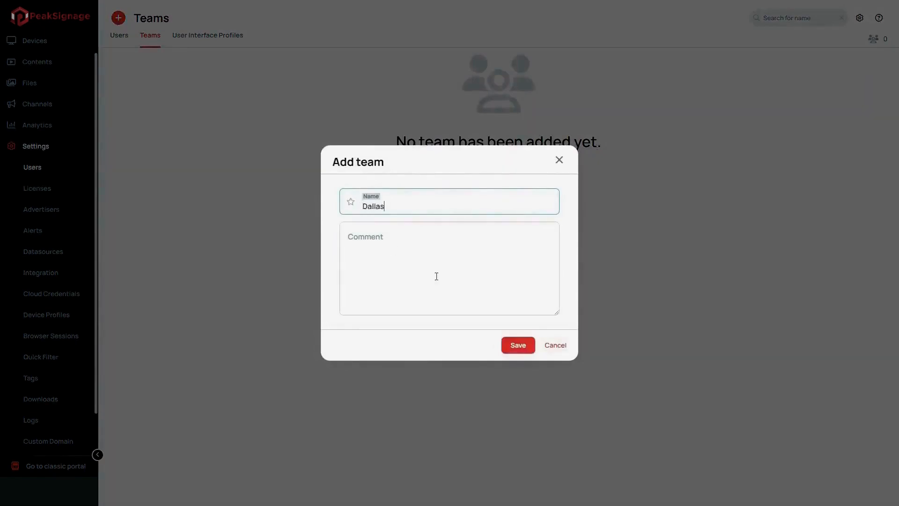
click(521, 347)
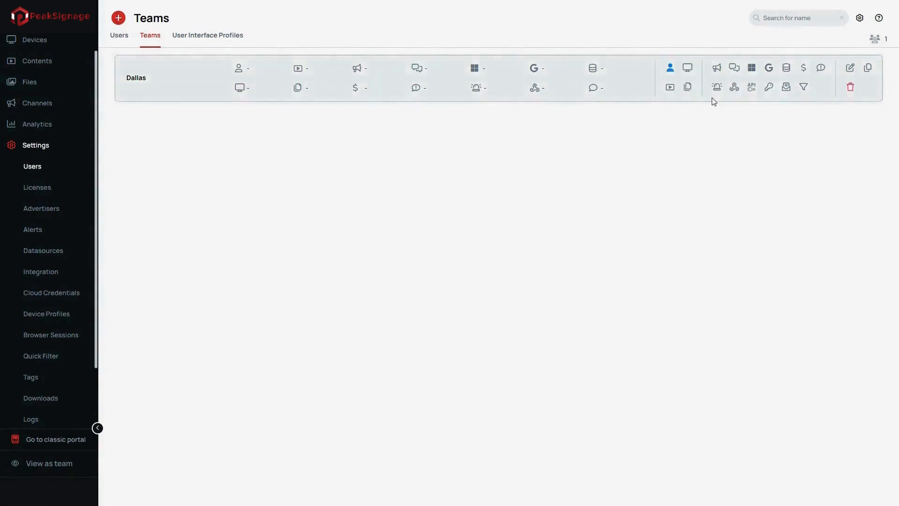
Give the Dallas team edit access to the Dallas device folder, Dallas Breakroom and Dallas Lobby, and save the device permissions.
click(688, 69)
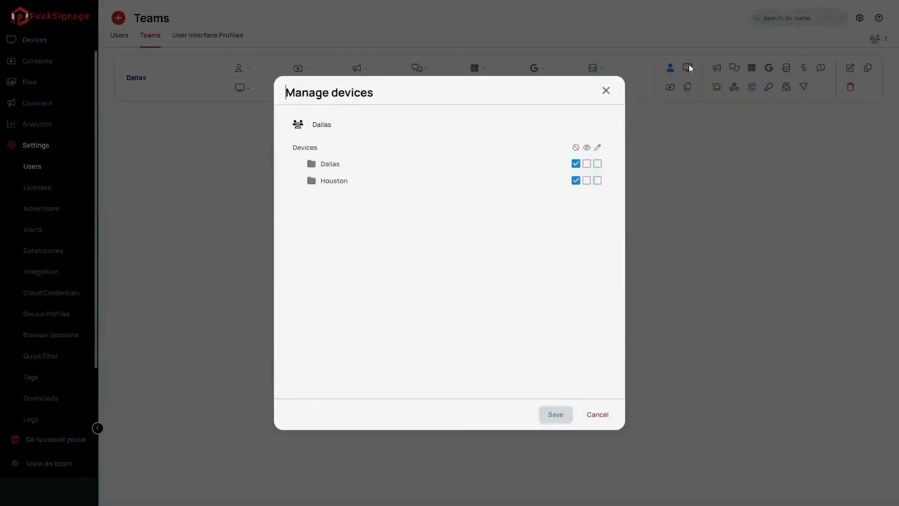
click(337, 165)
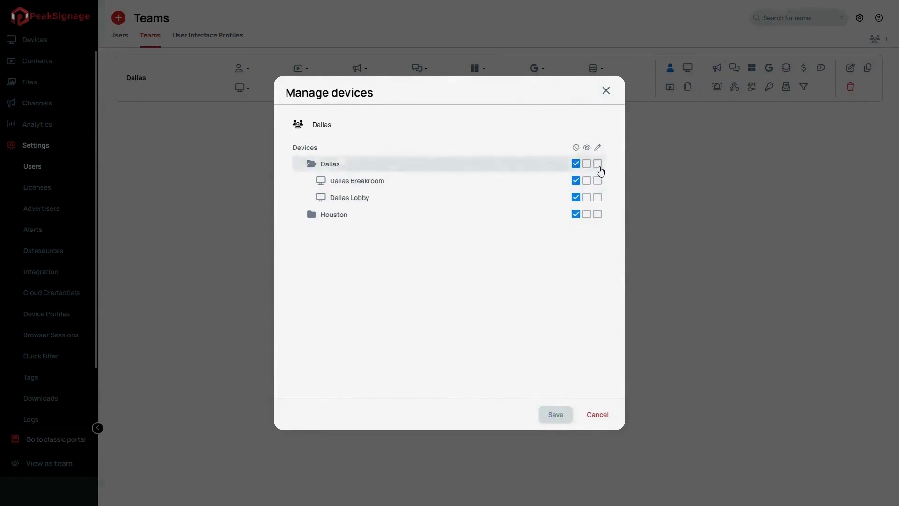
click(599, 167)
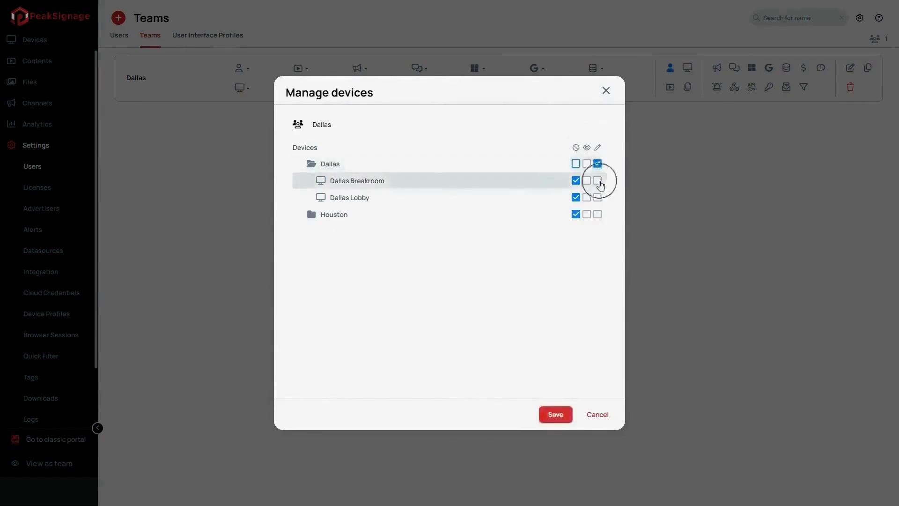
click(599, 183)
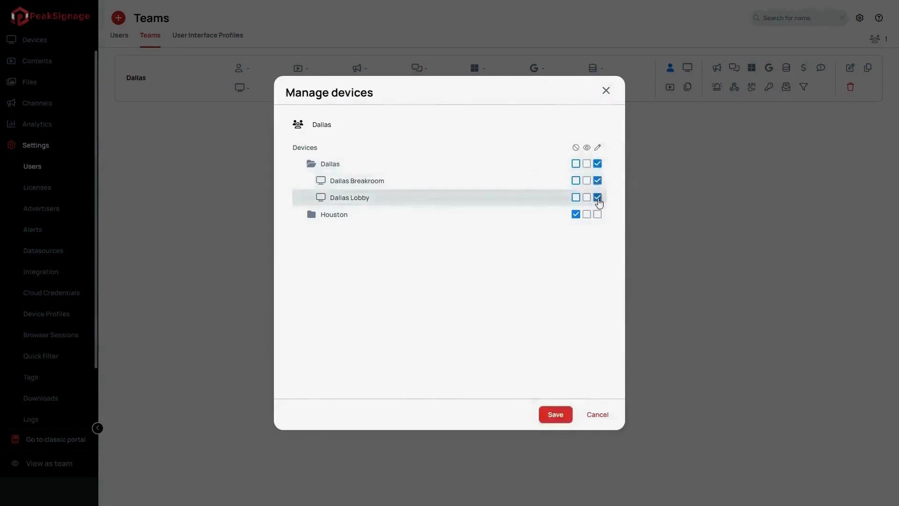
click(556, 414)
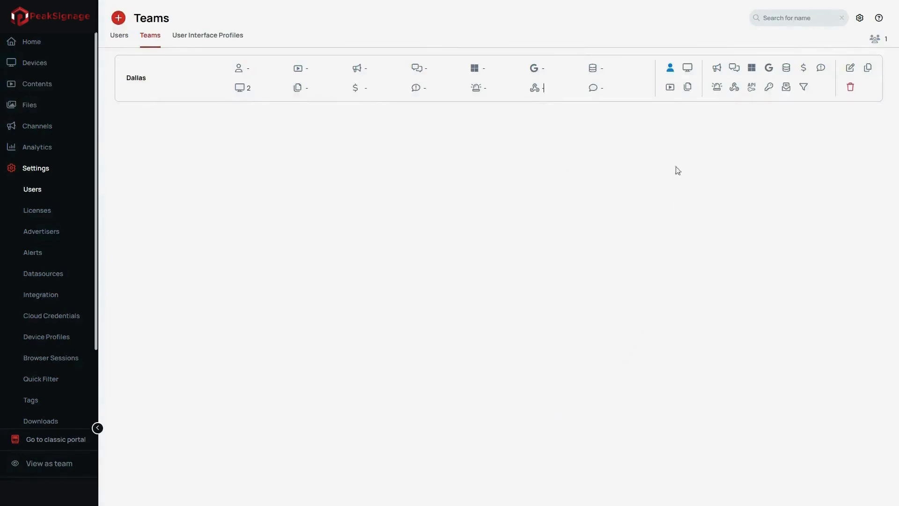
Give the Dallas team edit access to the Dallas content folder and all five items in it, and save.
click(671, 89)
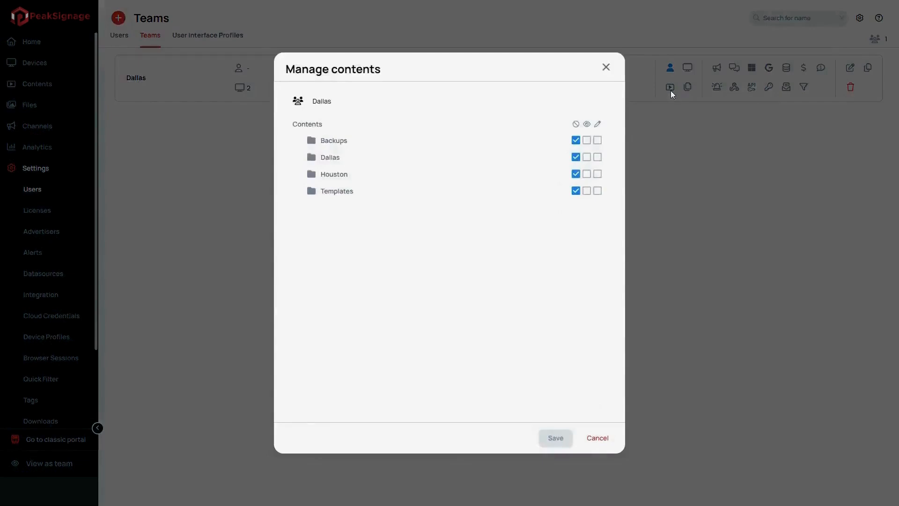
click(338, 160)
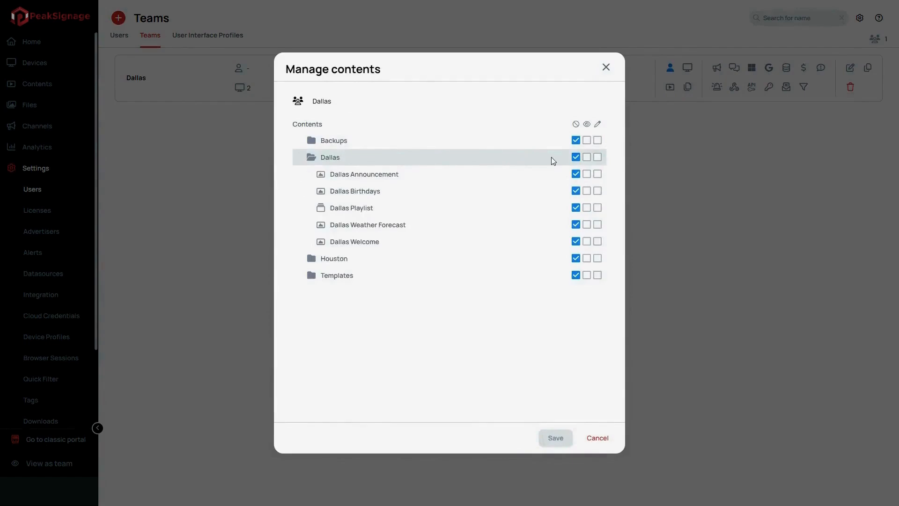
click(598, 157)
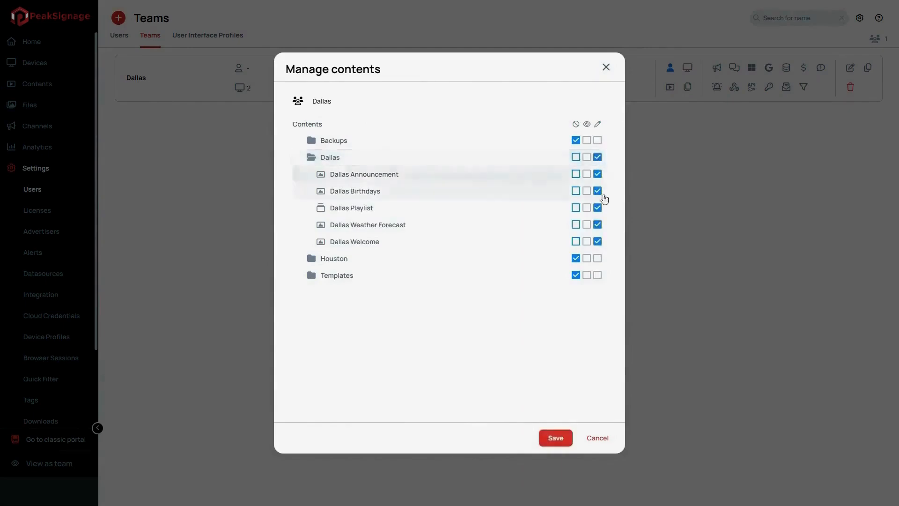
click(564, 439)
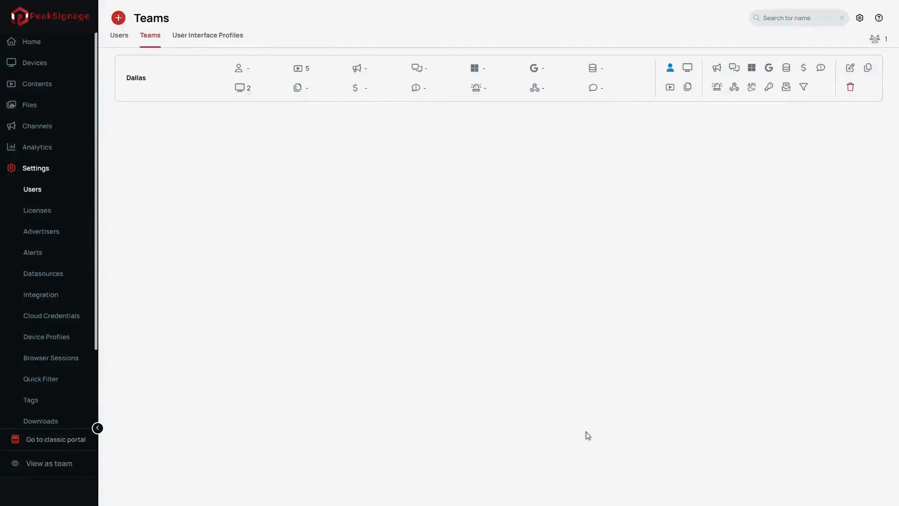
Give the Dallas team edit access to the Dallas file folder and all files in it, and save the file permissions.
click(690, 91)
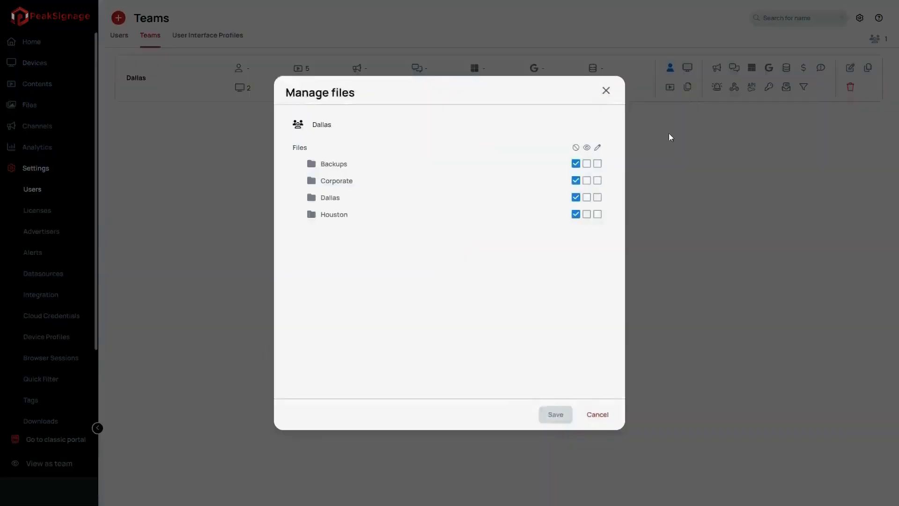
click(333, 198)
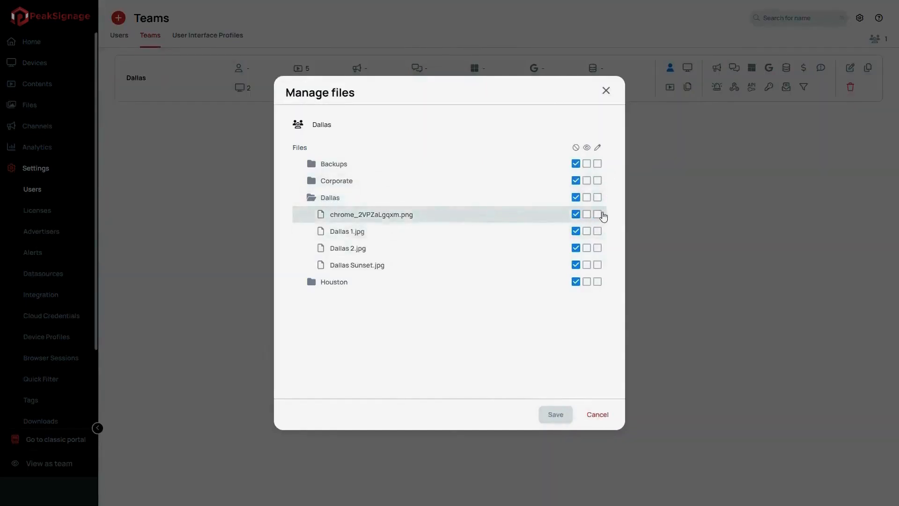
click(598, 198)
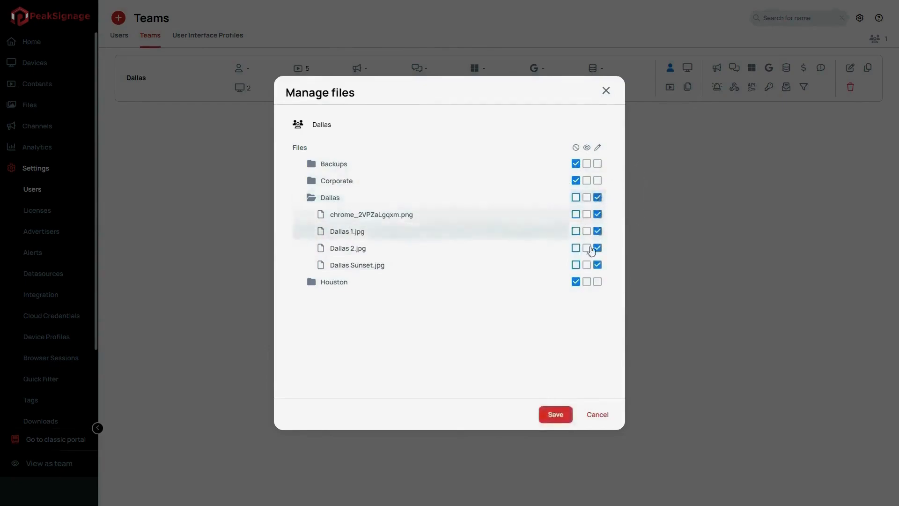
click(551, 414)
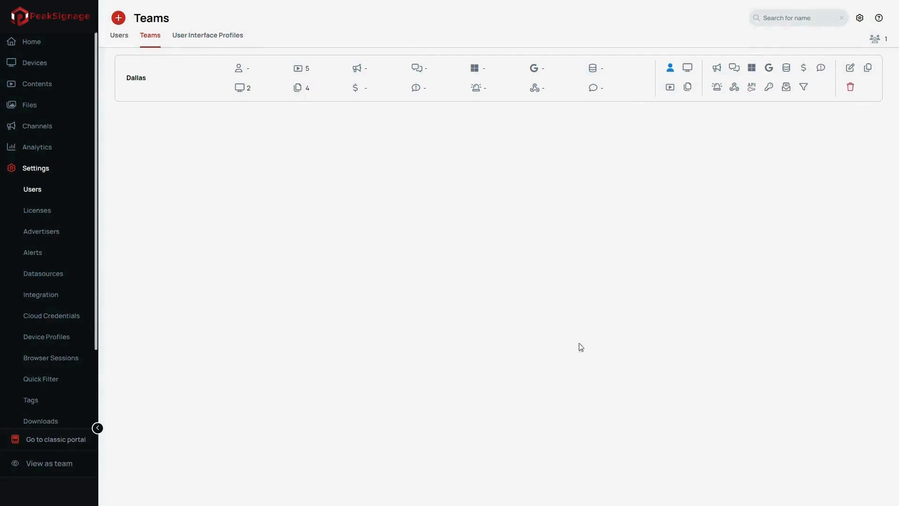
Add Dallas User as a member of the Dallas team and save the membership.
click(671, 67)
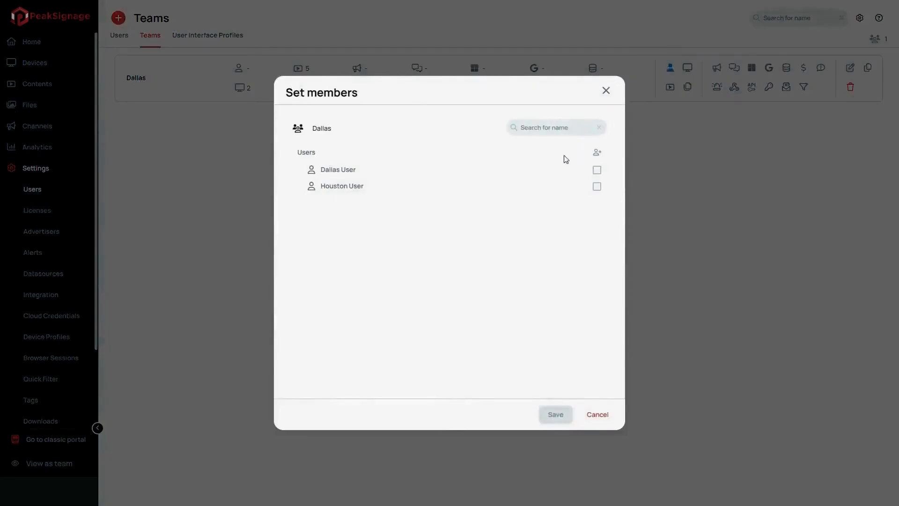
click(598, 171)
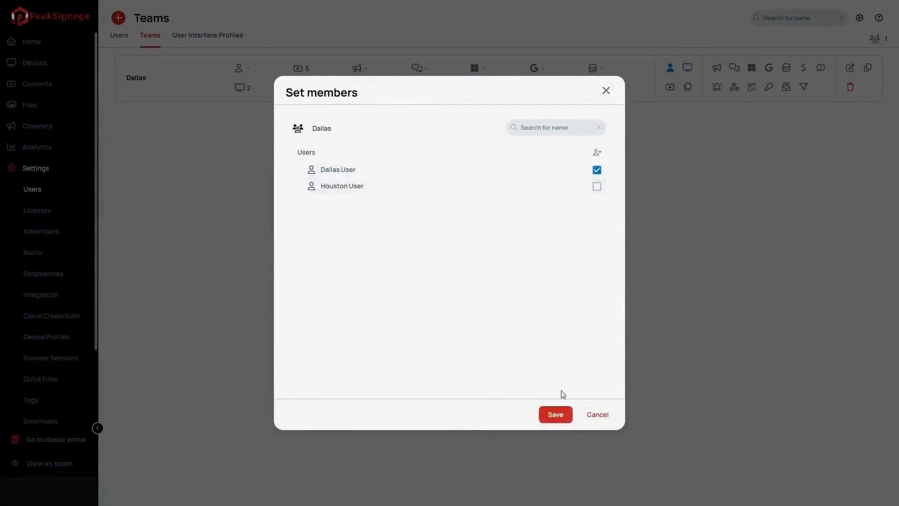
click(557, 414)
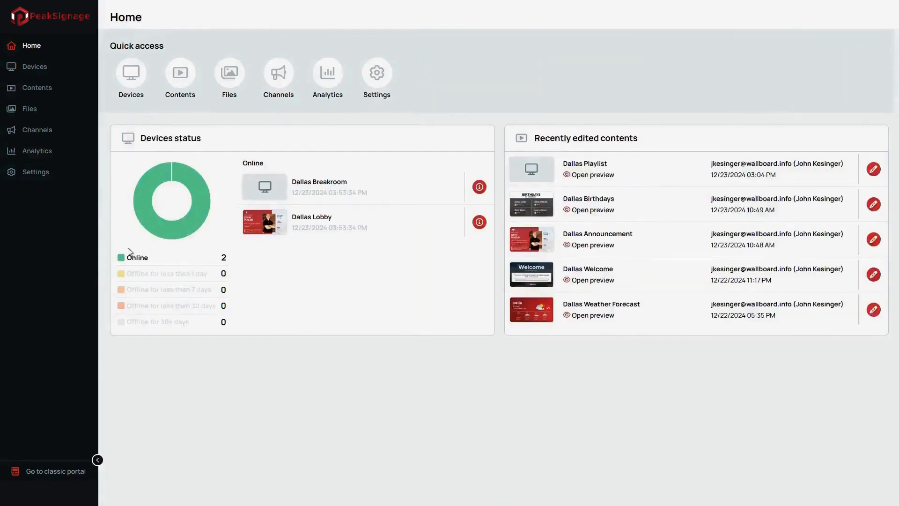
As the Dallas User, check which devices, contents and files are accessible, looking into the Dallas folder of each.
click(45, 73)
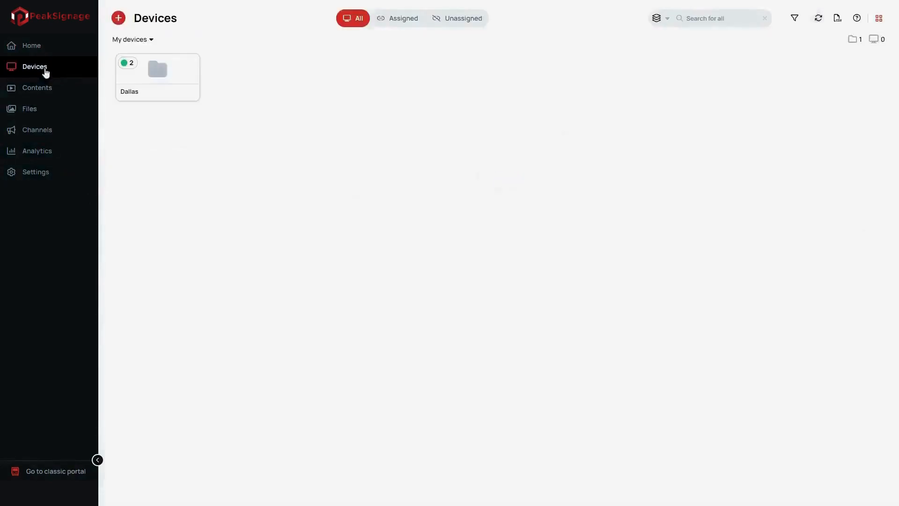
click(164, 78)
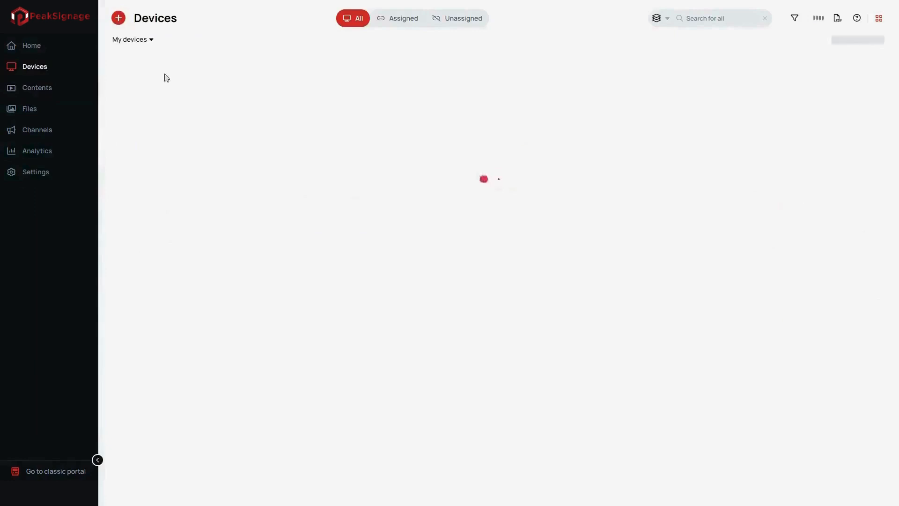
click(130, 40)
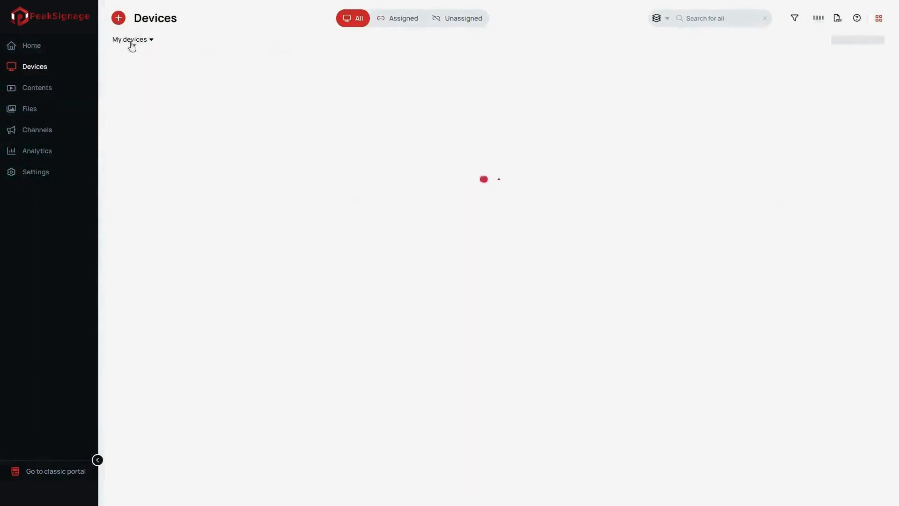
click(51, 90)
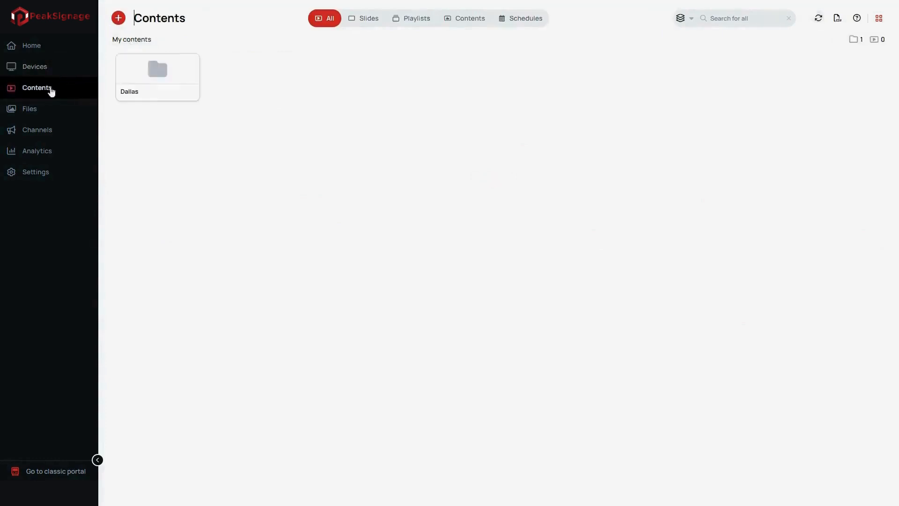
click(158, 71)
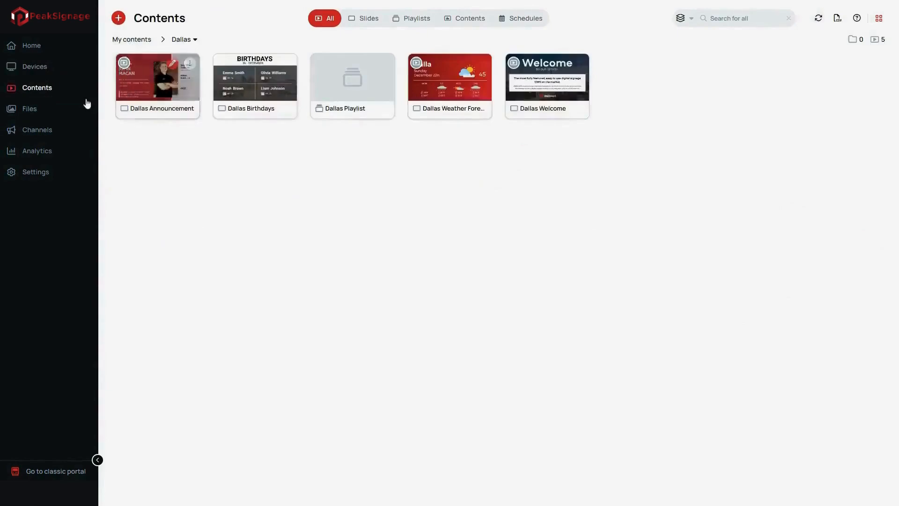
click(51, 110)
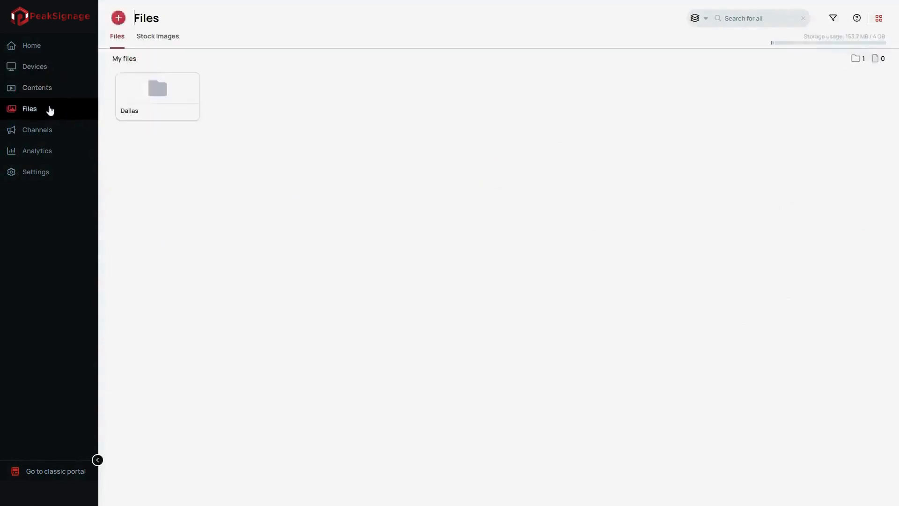
click(157, 93)
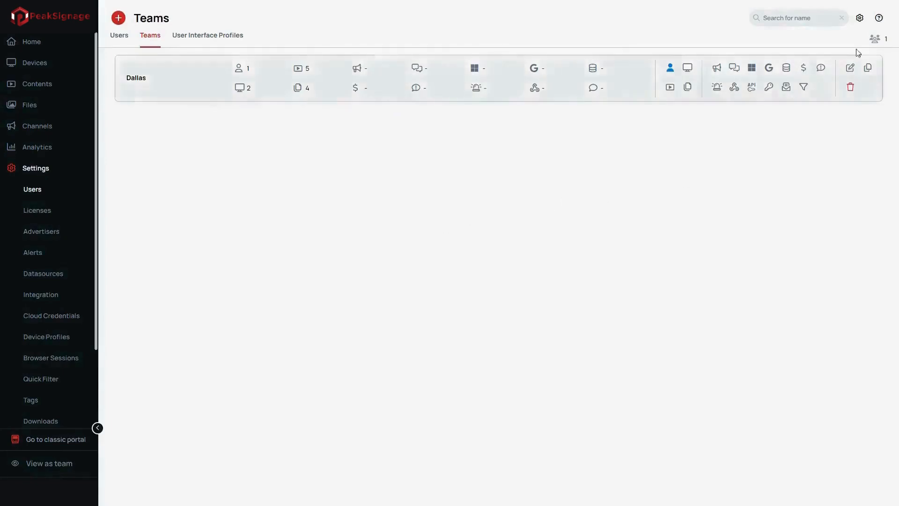
Turn off "Resources not assigned to team are available to everyone" in the team global settings and save.
click(861, 19)
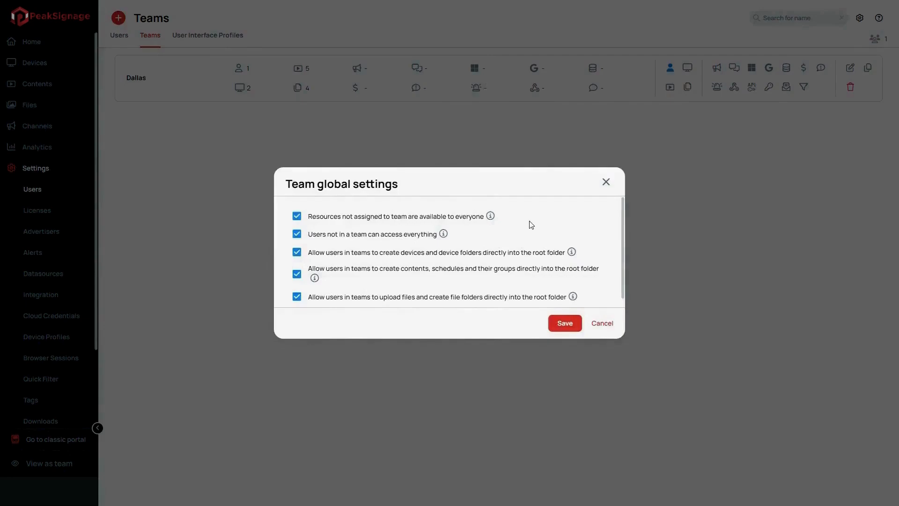
click(300, 218)
click(557, 330)
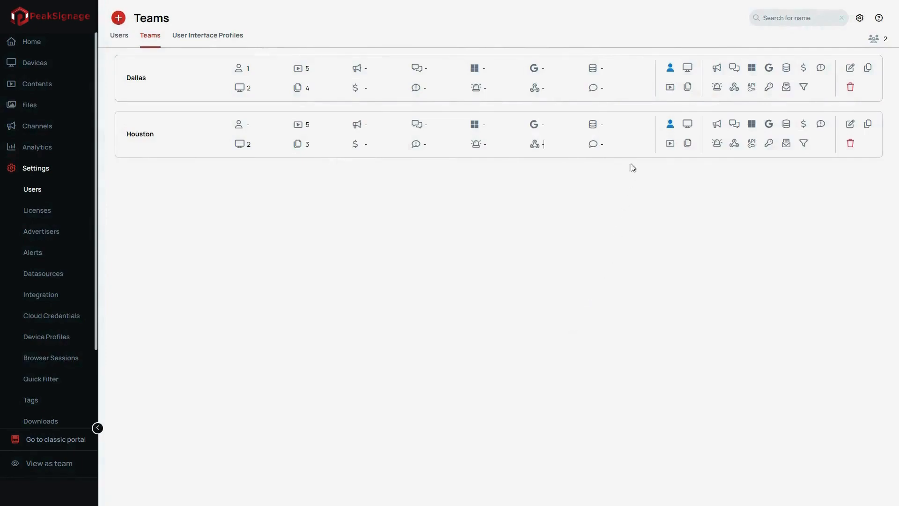
Add Houston User as a member of the Houston team and save the membership.
click(670, 124)
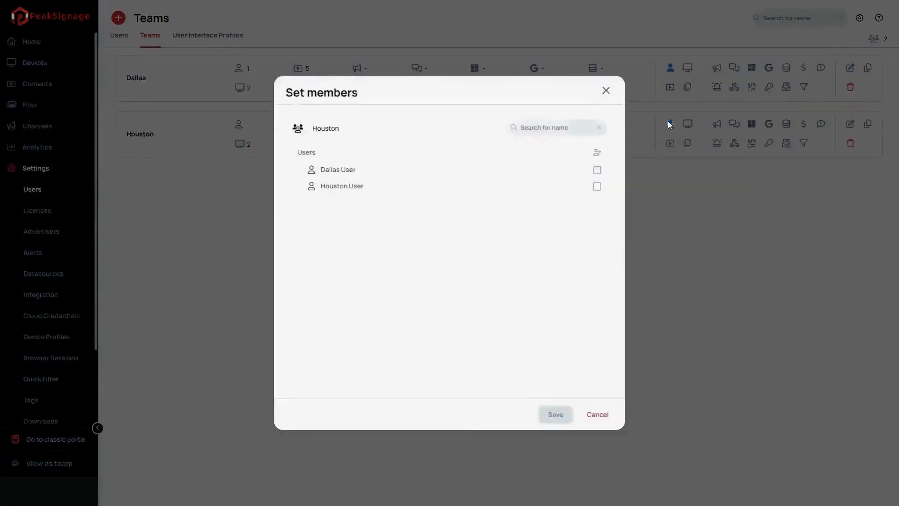
click(597, 187)
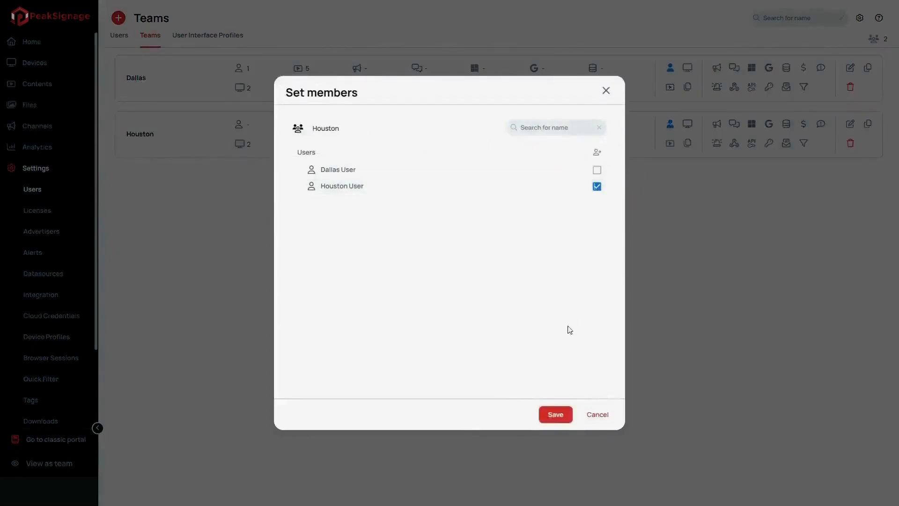
click(551, 416)
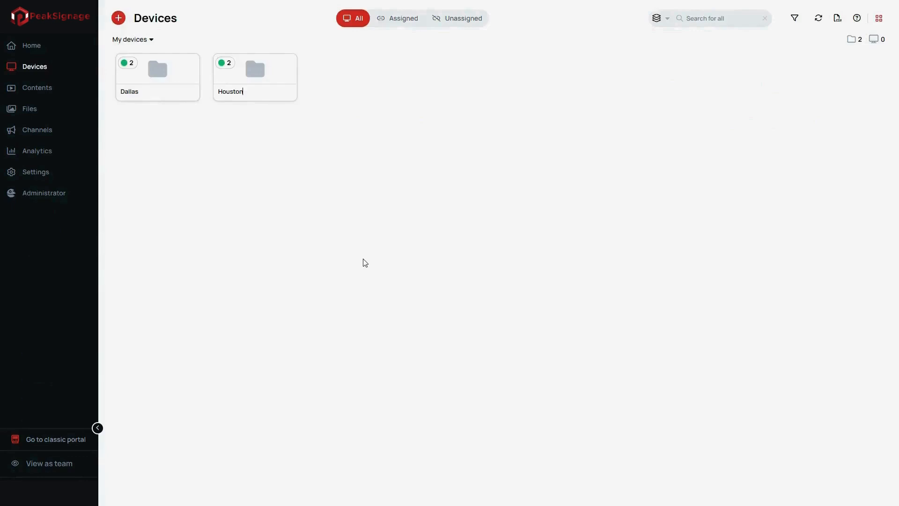
Examine the content assigned to the devices in the Houston folder and inspect the Corporate + Houston playlist.
click(267, 80)
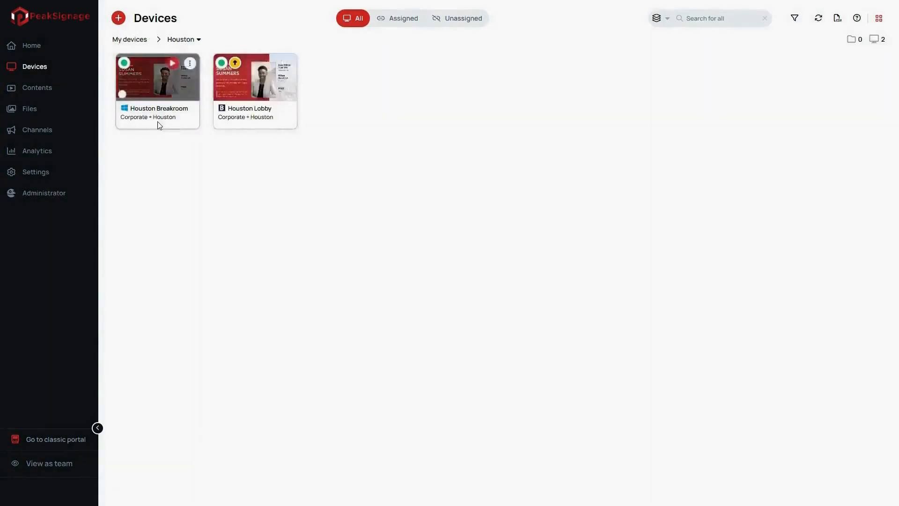
click(63, 89)
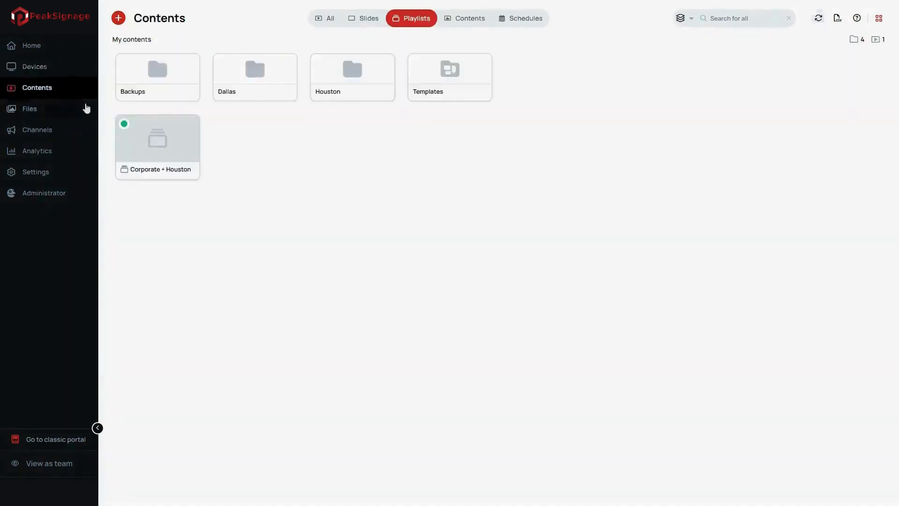
mouse_move(145, 139)
click(172, 124)
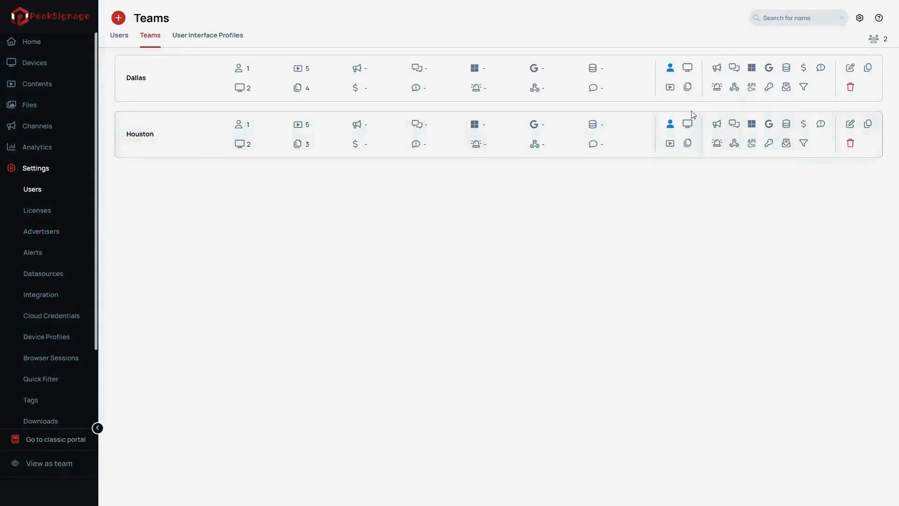
Set the Houston team's access to the Houston device folder and its two devices to view only, and save.
click(687, 124)
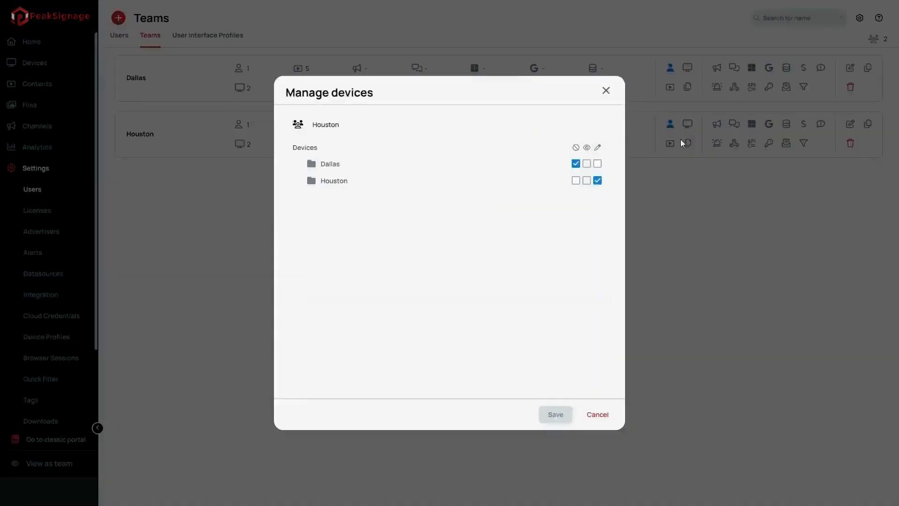
click(332, 182)
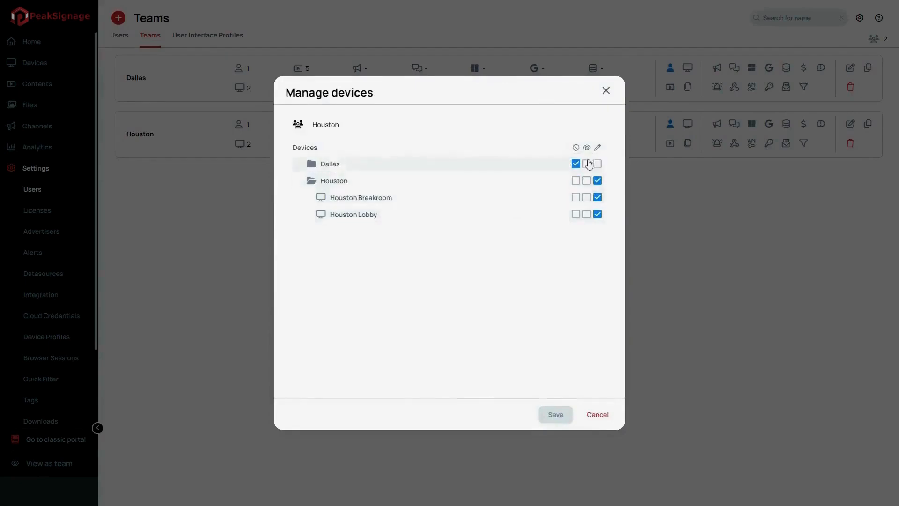
click(587, 181)
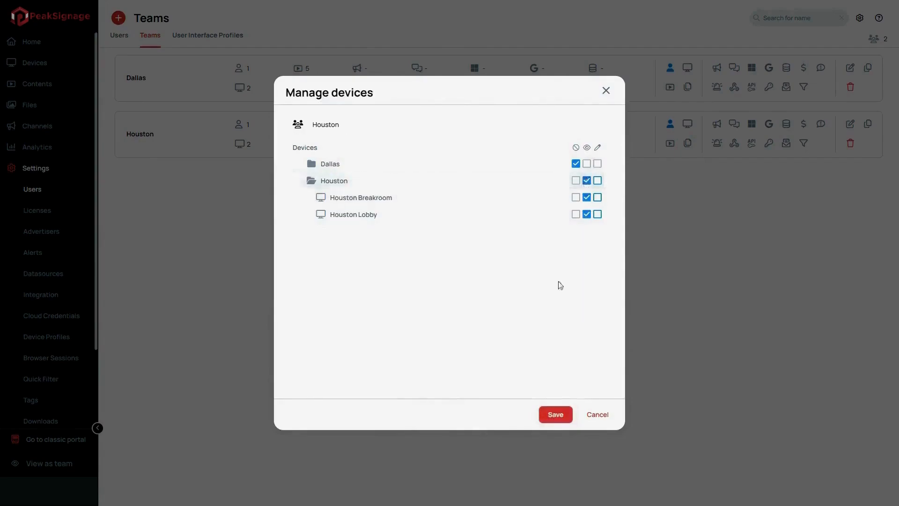
click(552, 416)
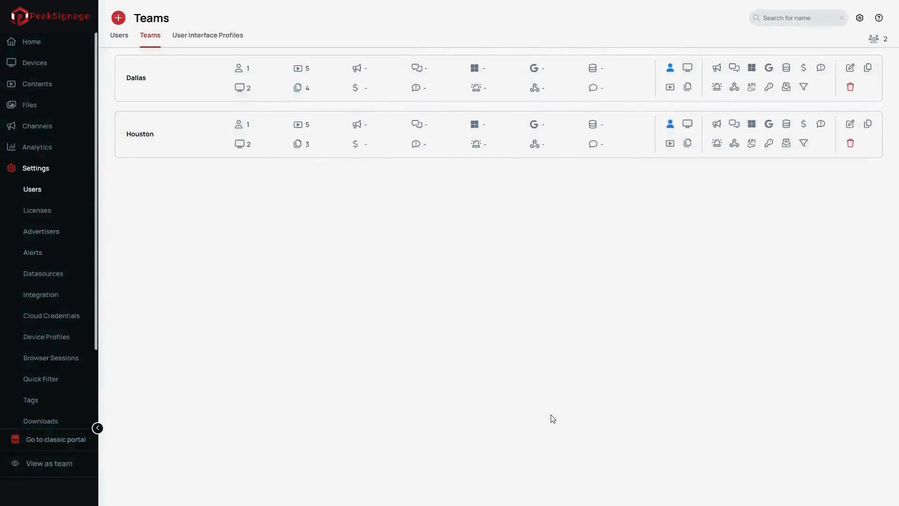
Give the Houston team view-only access to the Corporate + Houston playlist and save the content permissions.
click(671, 149)
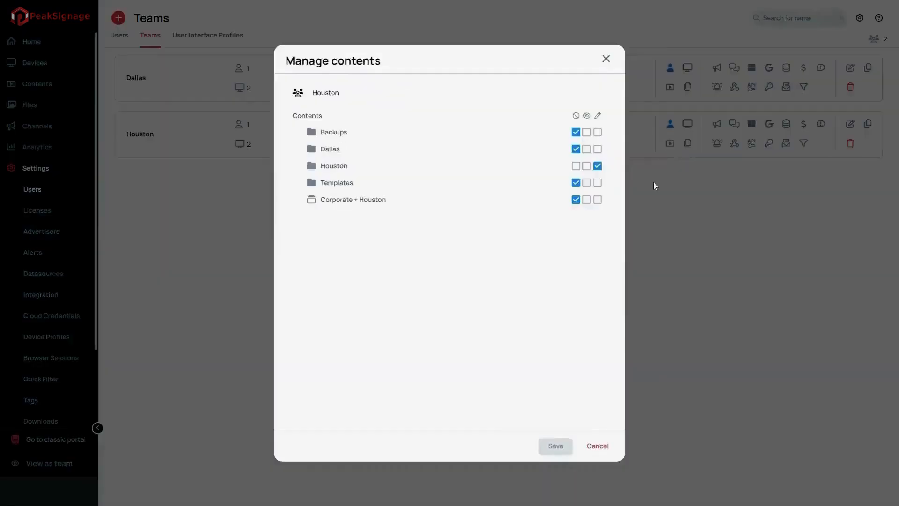
click(332, 168)
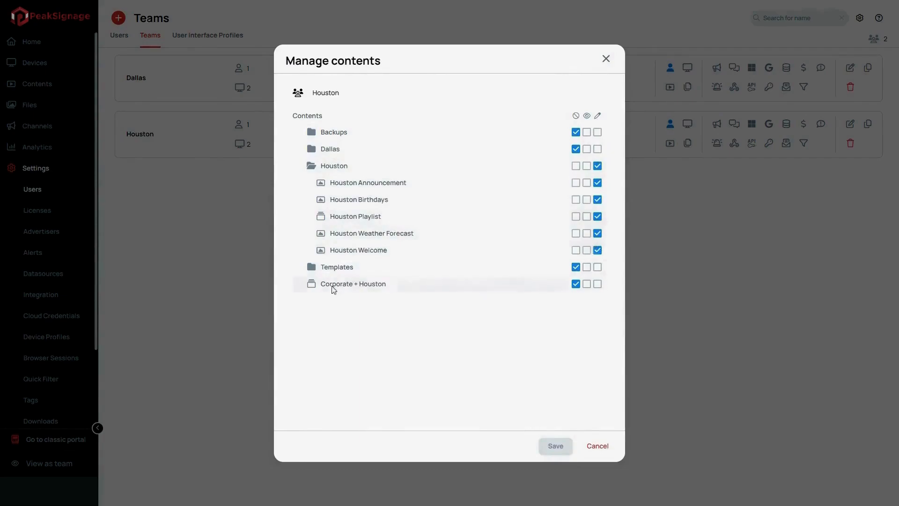
click(586, 284)
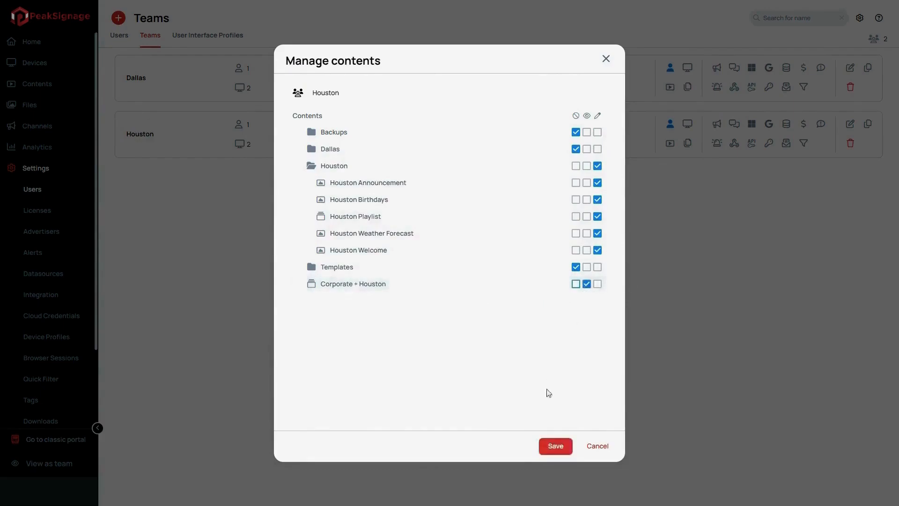
click(552, 444)
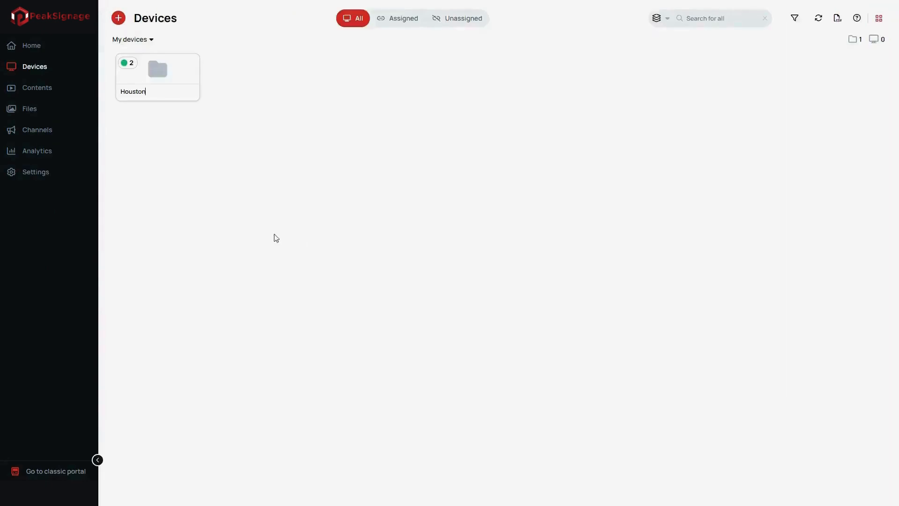
As the Houston User, check the actions available on Houston Breakroom and Houston Lobby and the contents of the Houston content folder.
click(169, 86)
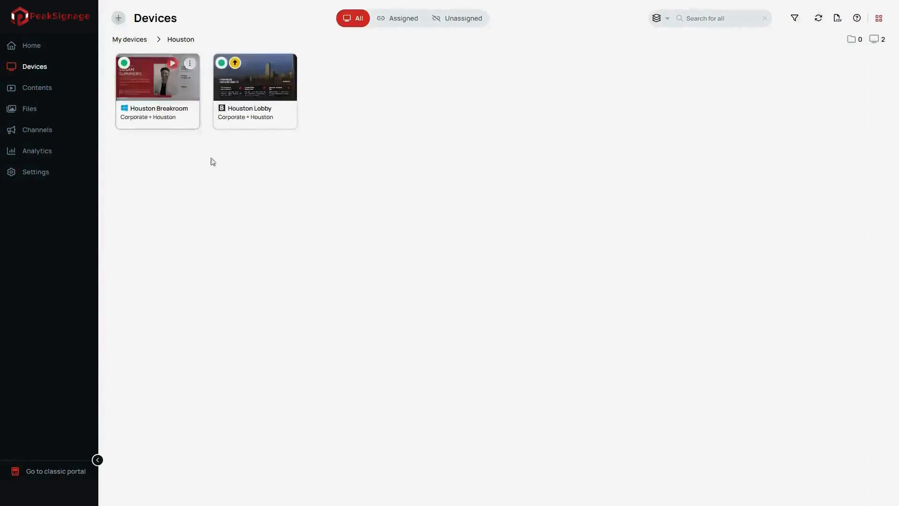
right_click(164, 80)
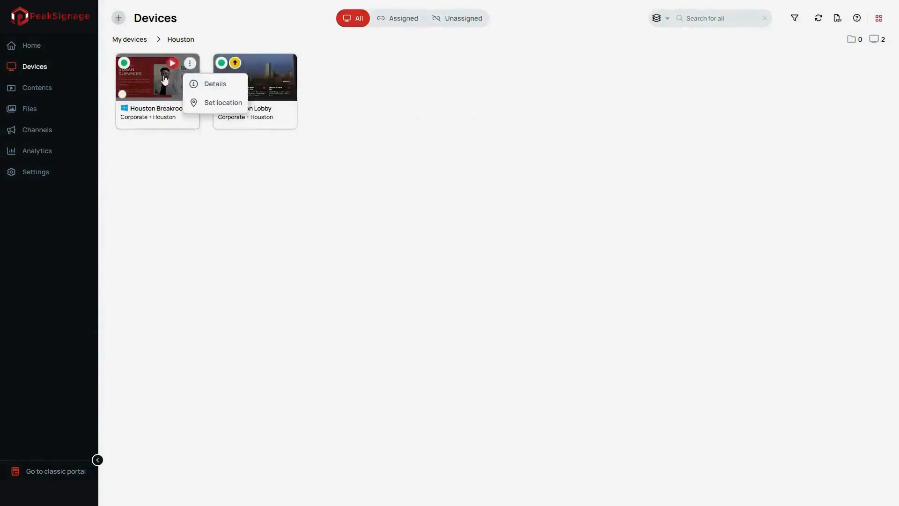
right_click(262, 87)
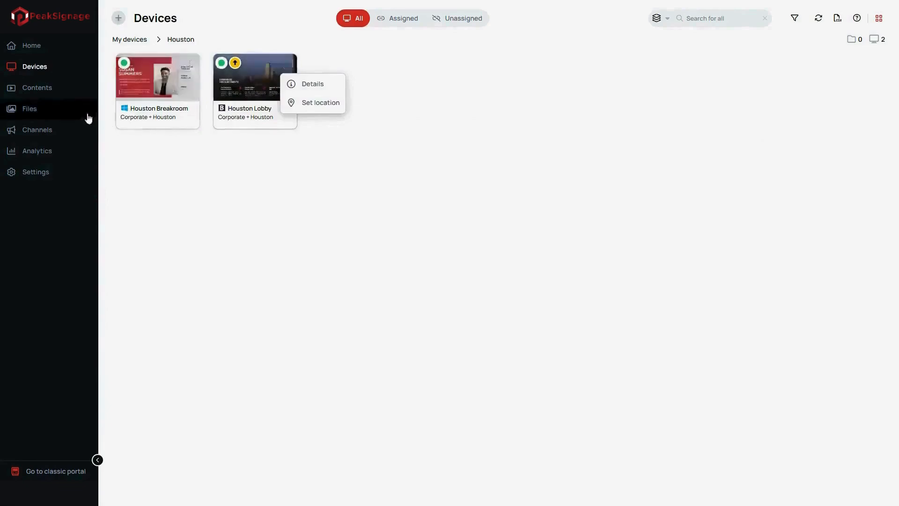
click(62, 95)
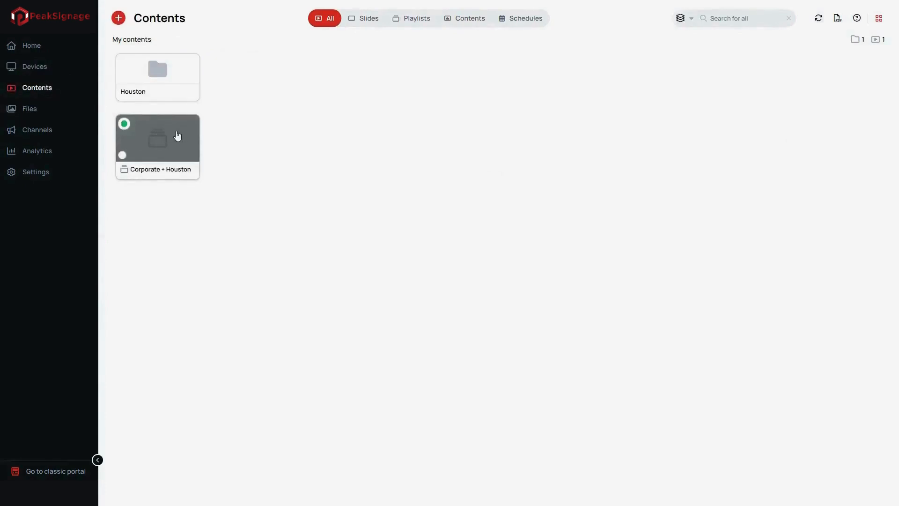
click(176, 83)
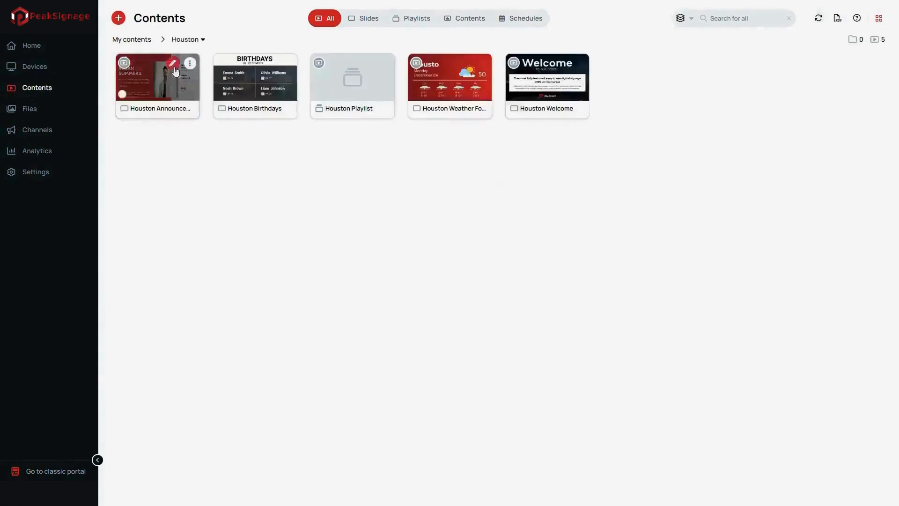